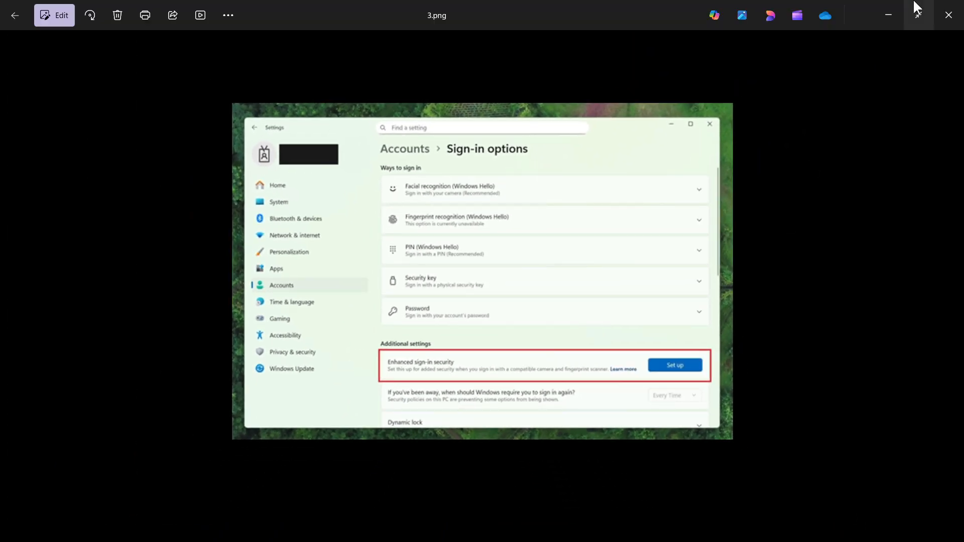
- Minimize Photos and switch to Brave showing the Insider Blog's OOBE user-folder naming section
{"action": "left_click", "coordinate": [884, 8]}
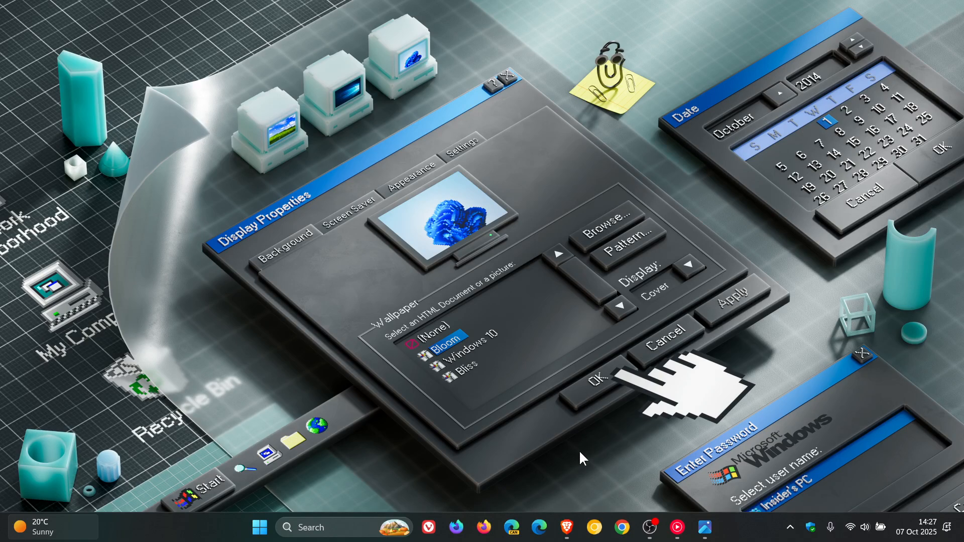
{"action": "left_click", "coordinate": [567, 527]}
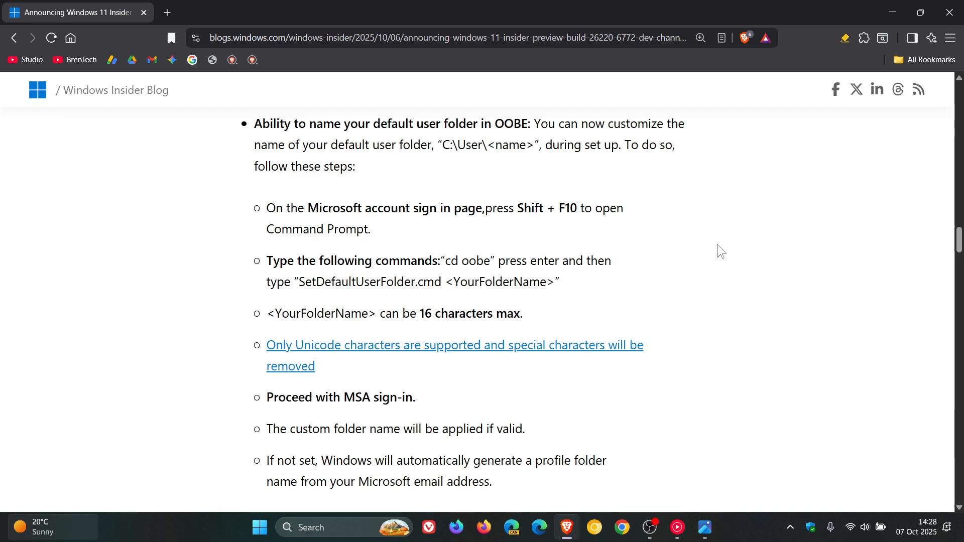
- Launch File Explorer from Start, view the user's profile folder (16 items), then close it
{"action": "left_click", "coordinate": [259, 527]}
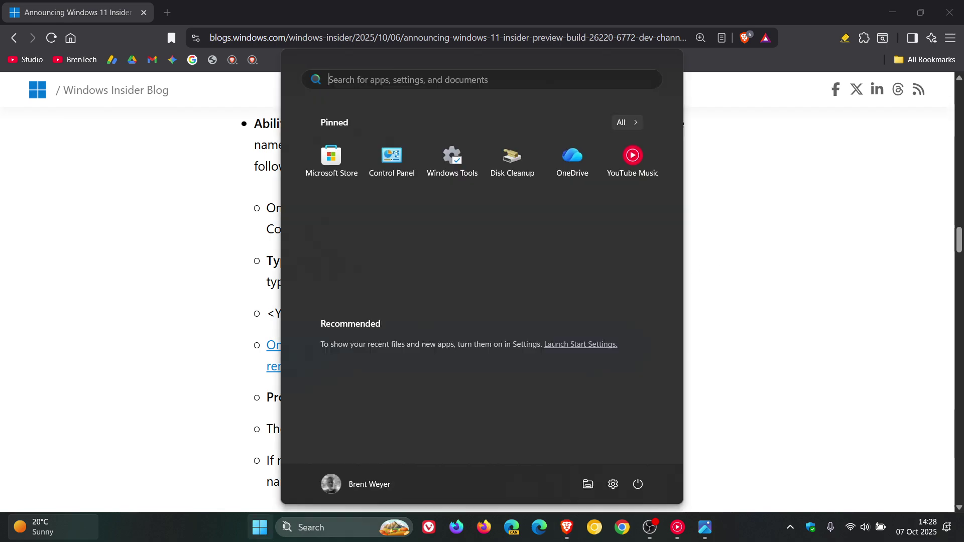
{"action": "left_click", "coordinate": [585, 485]}
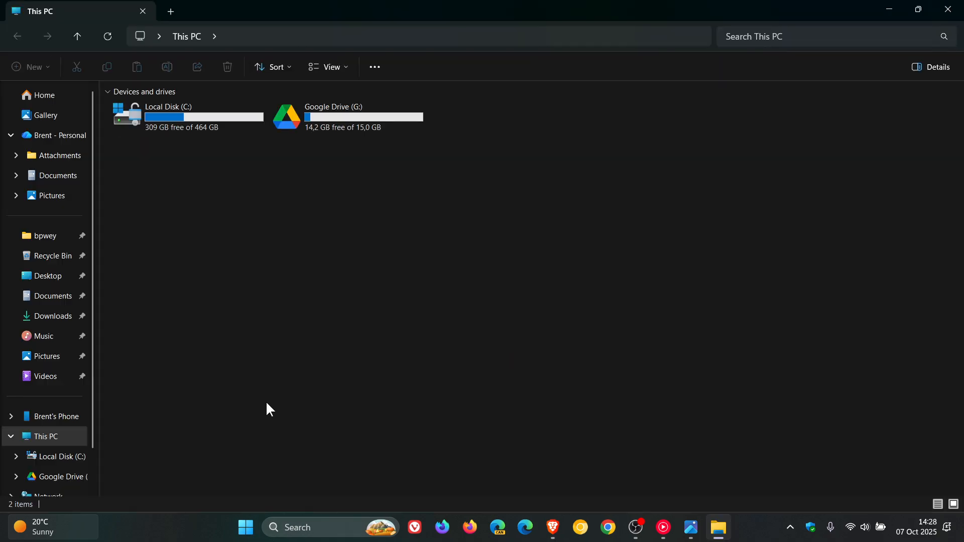
{"action": "left_click", "coordinate": [49, 238]}
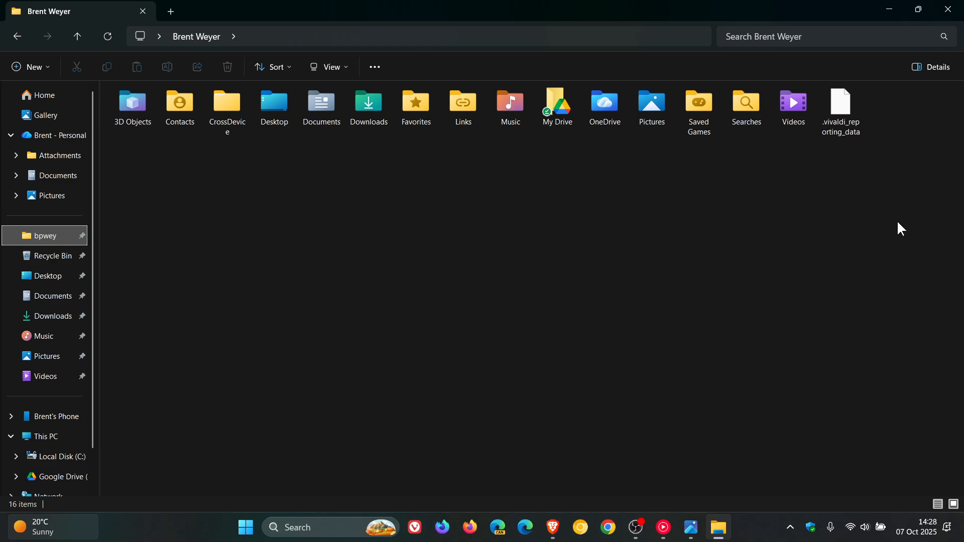
{"action": "left_click", "coordinate": [947, 9]}
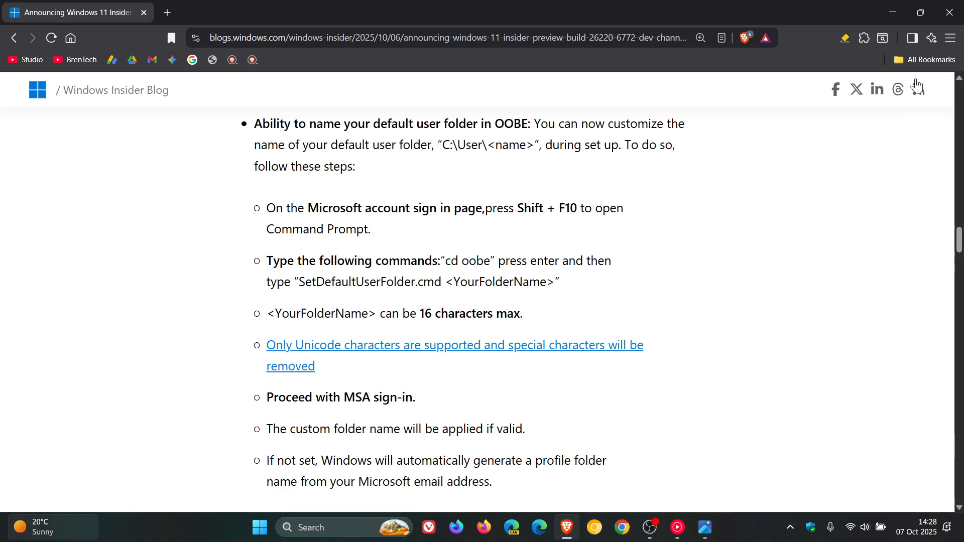
- Minimize Brave and return to Photos to view the Replace or Skip Files image
{"action": "left_click", "coordinate": [892, 12]}
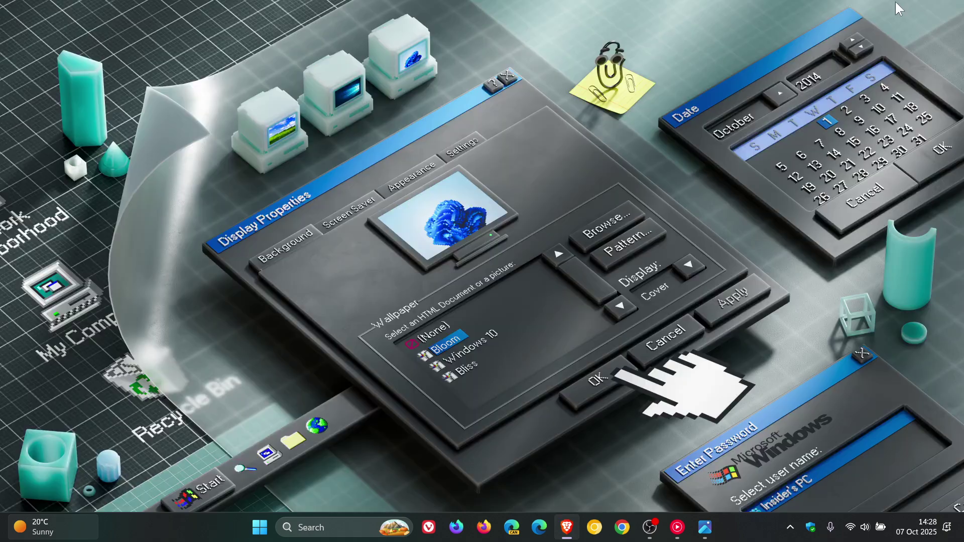
{"action": "left_click", "coordinate": [705, 527]}
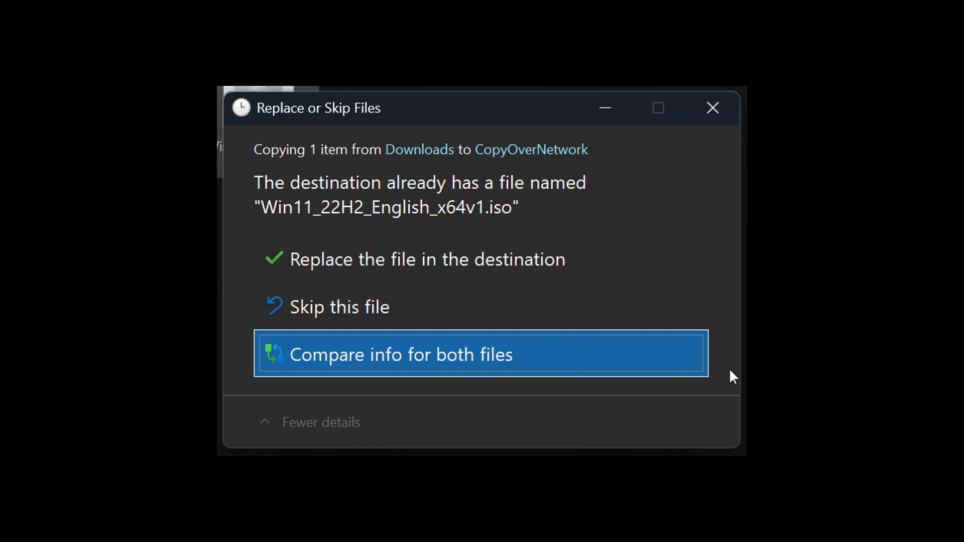
{"action": "left_click", "coordinate": [891, 15]}
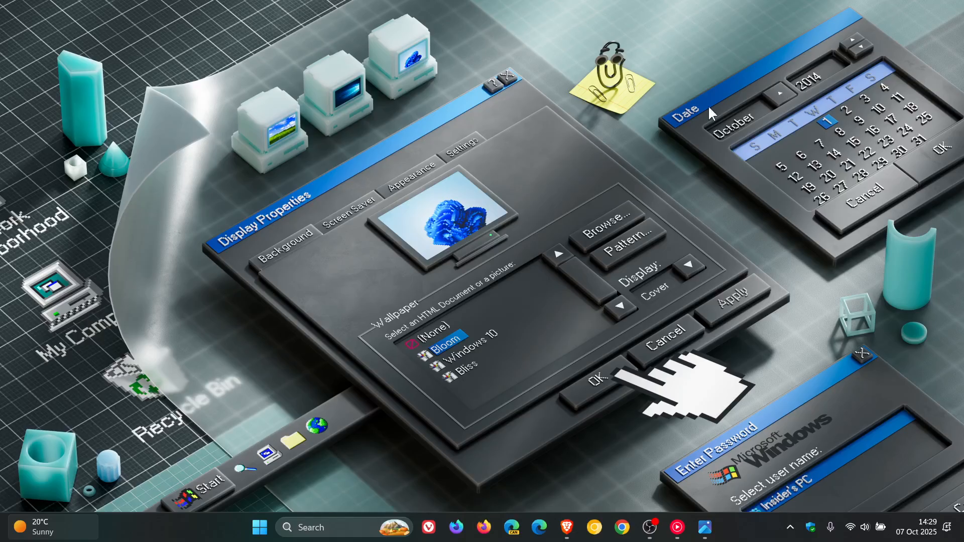